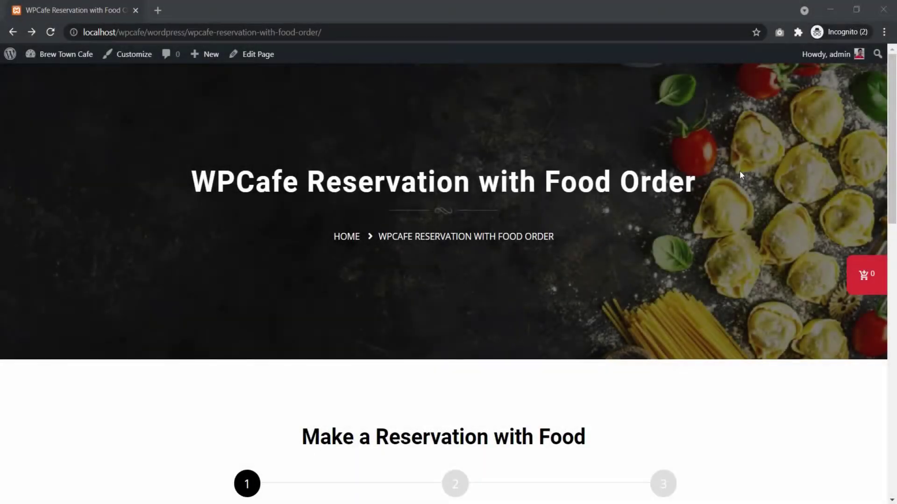
# Step: Book a table for 3 guests on 16 June 2021, 09:00–10:00, and continue to food selection
pyautogui.scroll(-9, 739, 170)
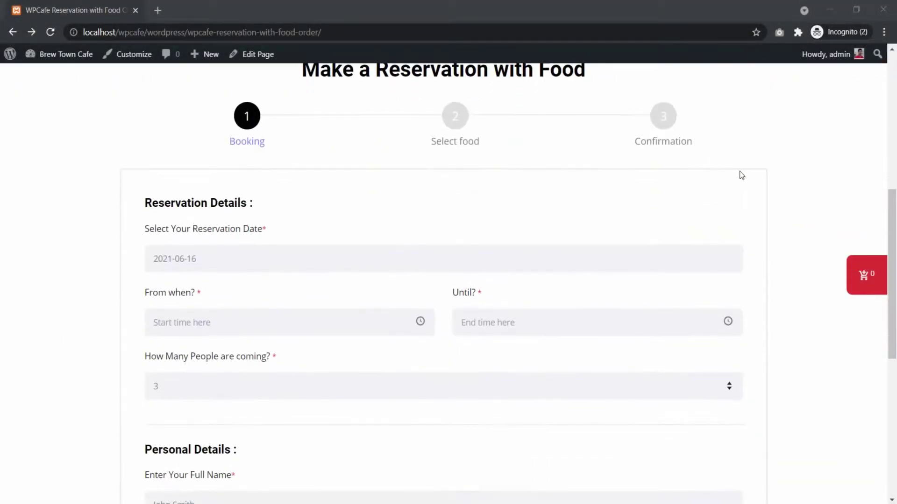
pyautogui.click(190, 198)
pyautogui.click(226, 318)
pyautogui.click(234, 306)
pyautogui.click(234, 336)
pyautogui.click(507, 312)
pyautogui.click(472, 374)
pyautogui.click(280, 372)
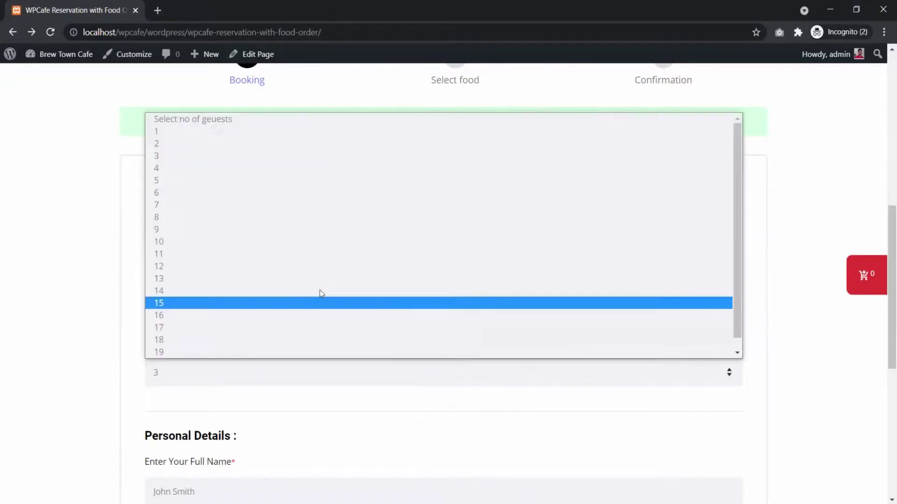
pyautogui.click(200, 154)
# Step: Review the cart holding Chicken Rice Bowl ×2 and Grilled Salmon ×1
pyautogui.scroll(-3, 284, 232)
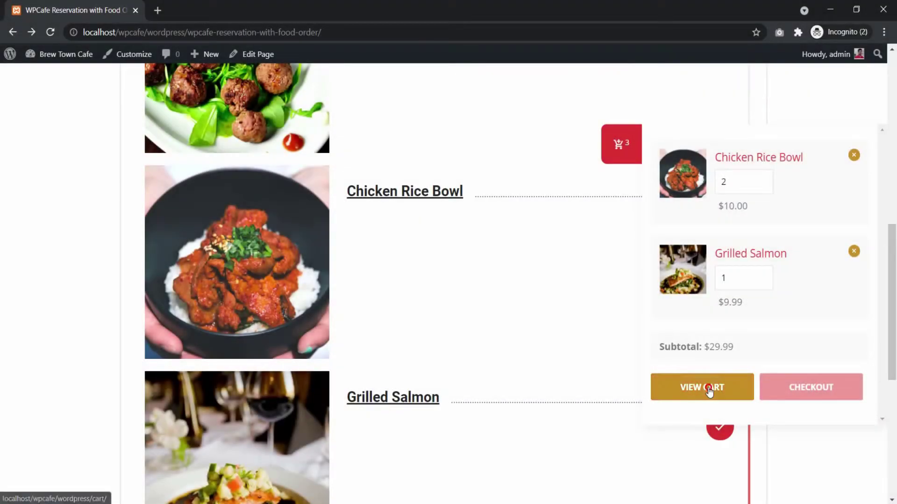
pyautogui.click(708, 390)
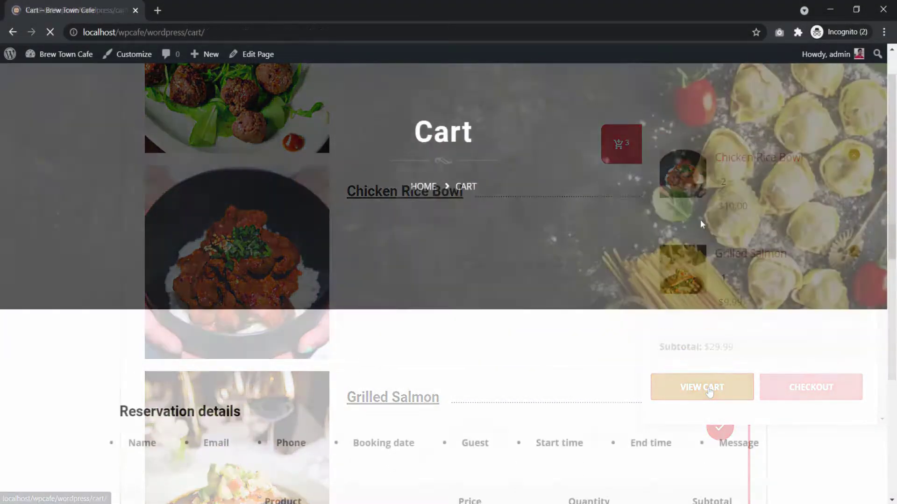
pyautogui.scroll(-6, 700, 220)
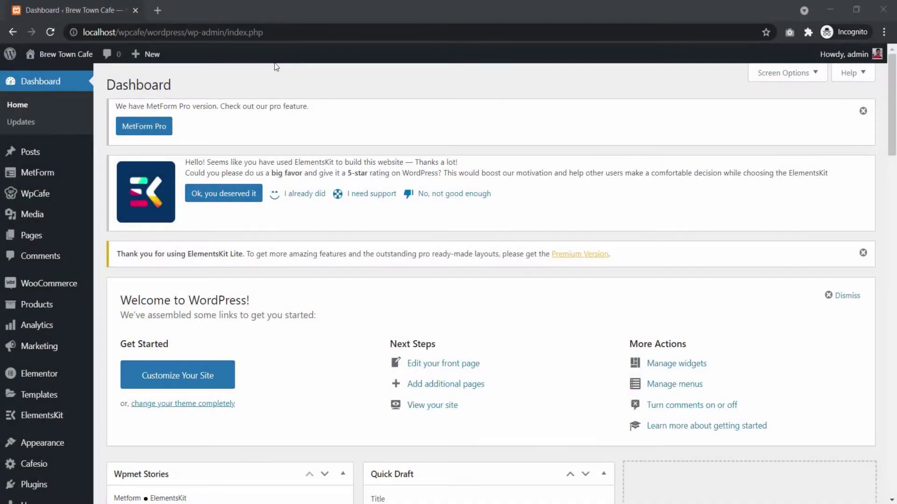
# Step: Go to WpCafe Settings' Available shortcode list and scroll down to Food With Reservation (Pro)
pyautogui.moveTo(28, 199)
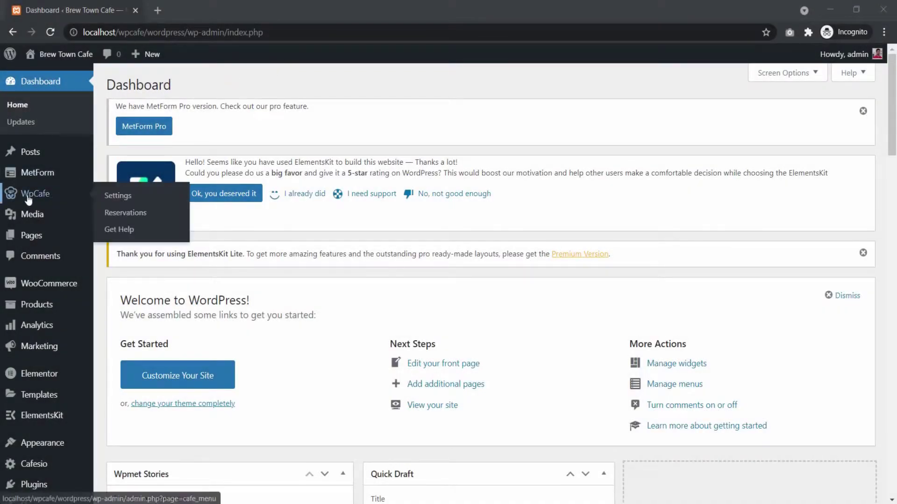
pyautogui.click(115, 199)
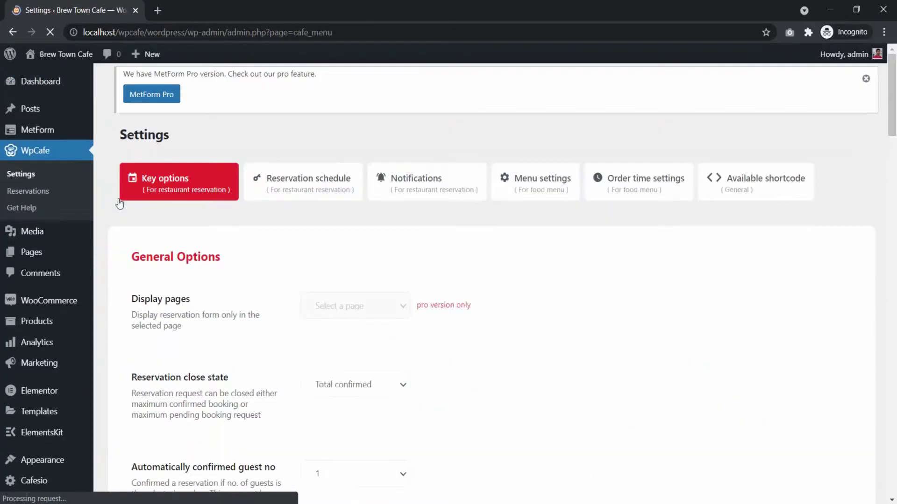
pyautogui.click(789, 201)
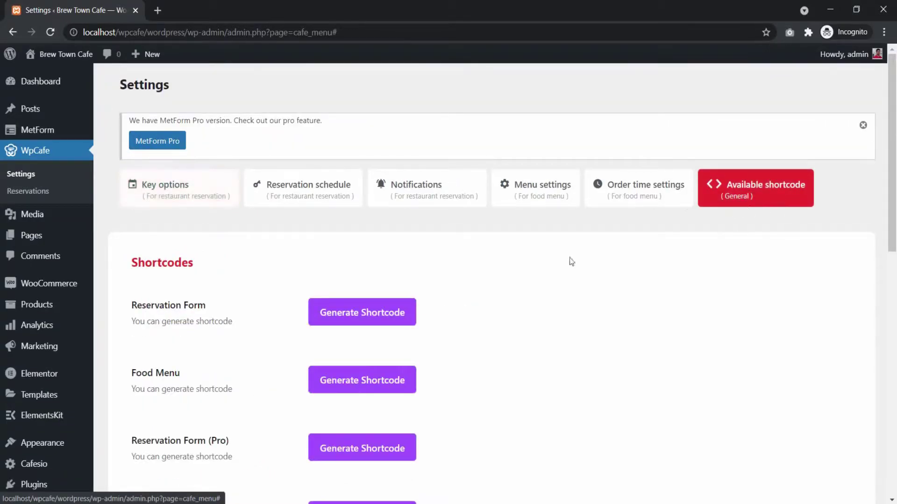
pyautogui.scroll(-2, 482, 282)
pyautogui.scroll(-2, 444, 289)
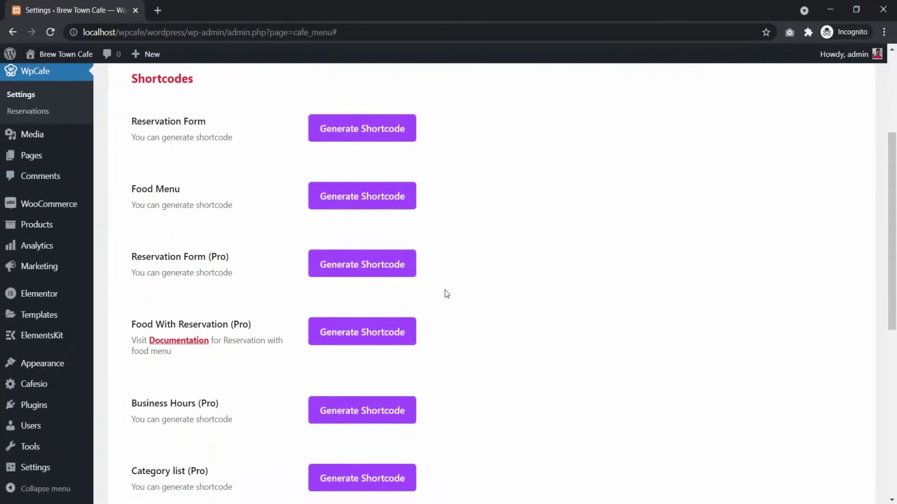
# Step: Start a Food With Reservation shortcode, keeping Reservation Pro, Food Menu List and ascending order
pyautogui.click(336, 333)
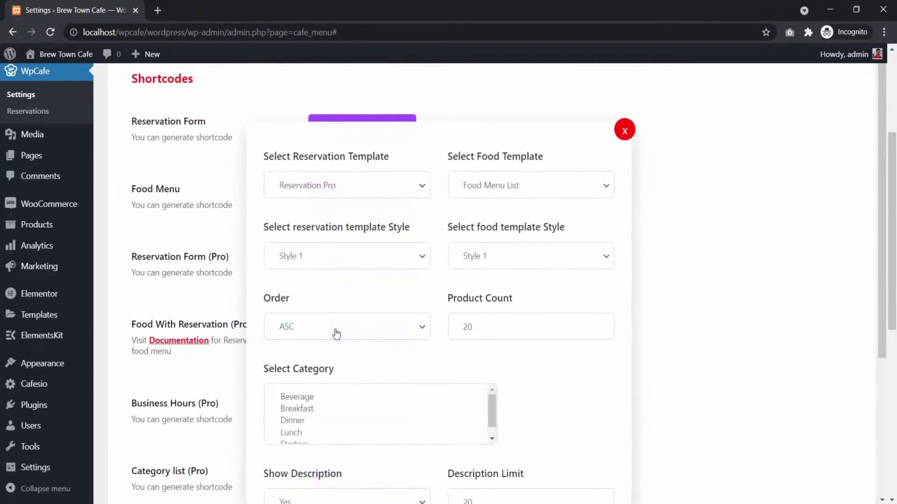
pyautogui.click(369, 195)
pyautogui.click(374, 192)
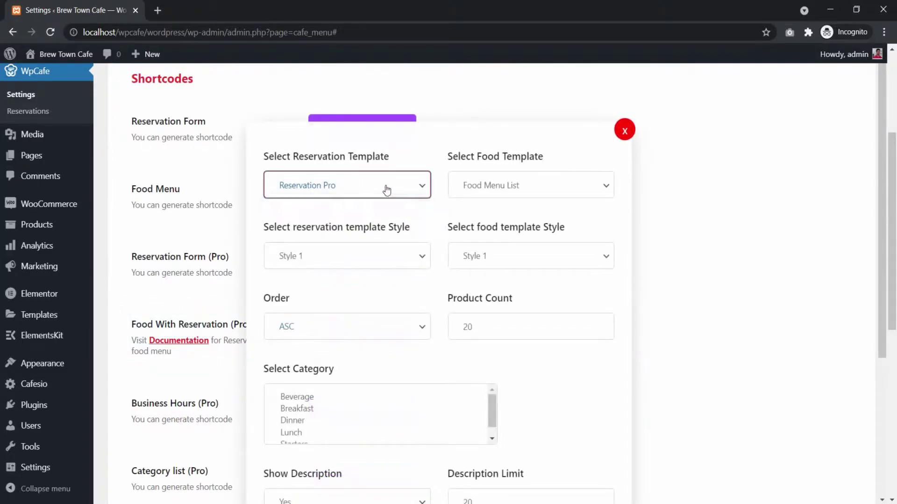
pyautogui.click(495, 186)
pyautogui.click(503, 206)
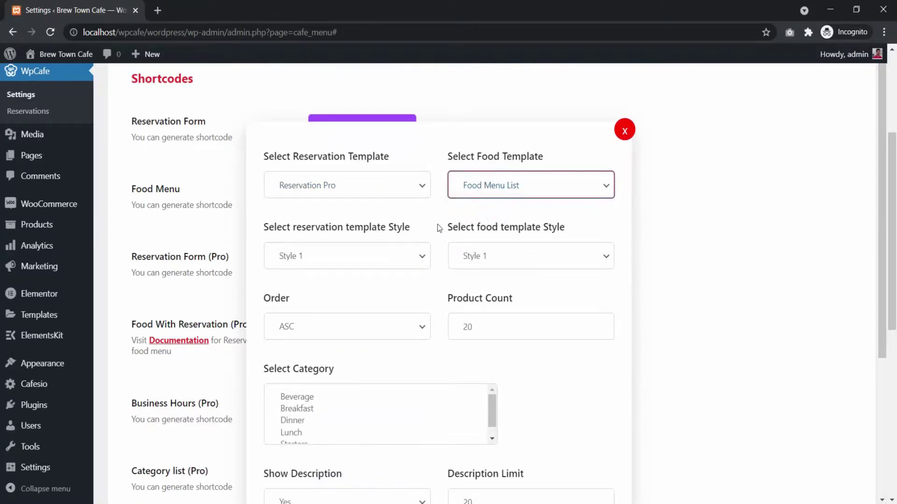
pyautogui.click(387, 260)
pyautogui.click(500, 260)
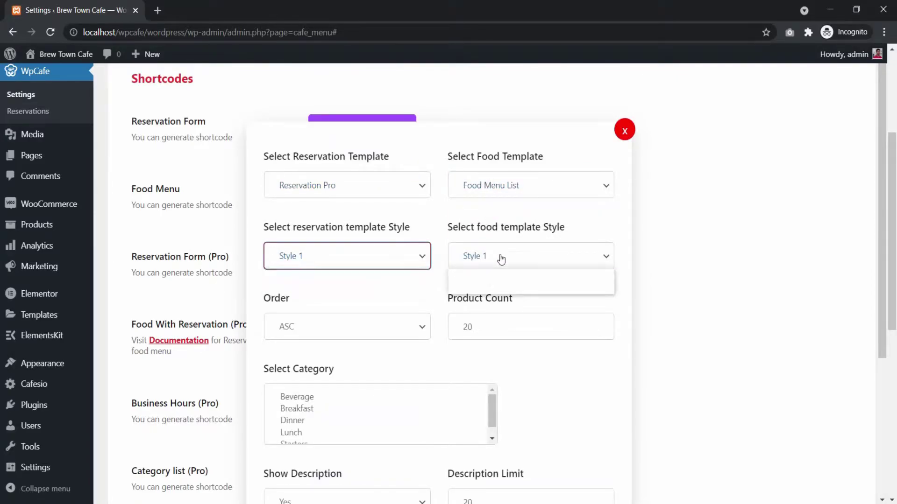
pyautogui.scroll(-2, 509, 236)
pyautogui.click(394, 274)
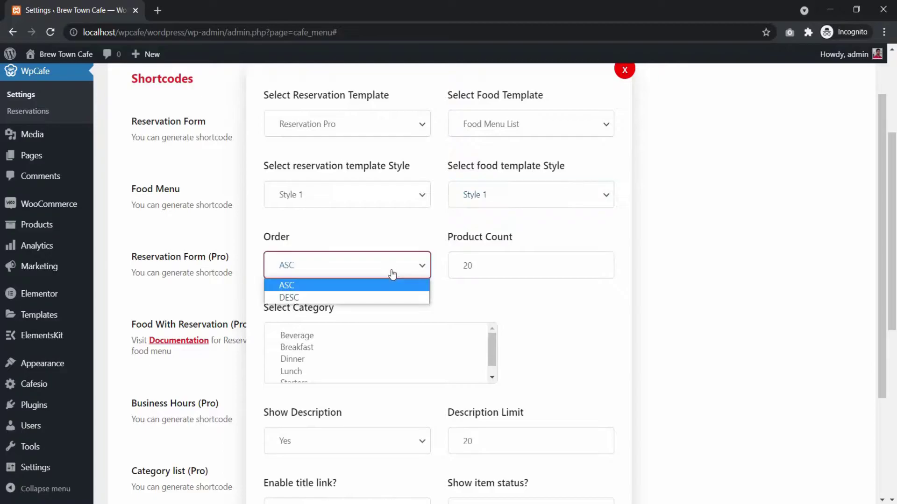
pyautogui.click(404, 270)
pyautogui.scroll(-2, 488, 294)
pyautogui.scroll(-1, 304, 220)
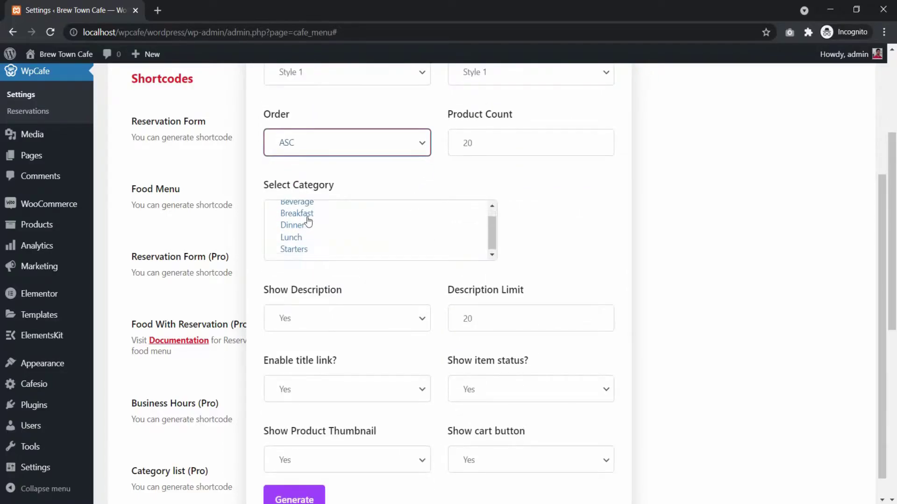
# Step: Limit the shortcode to the Lunch category, generate it and copy it
pyautogui.click(302, 235)
pyautogui.scroll(-1, 506, 232)
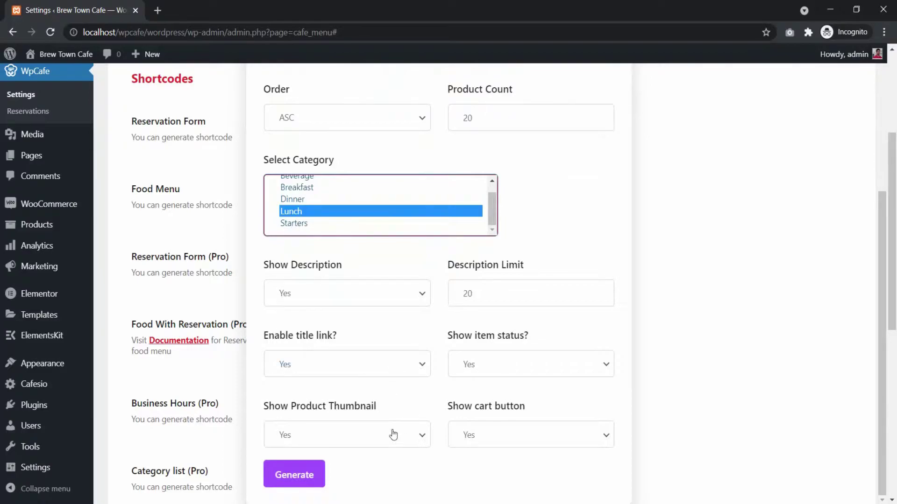
pyautogui.click(316, 475)
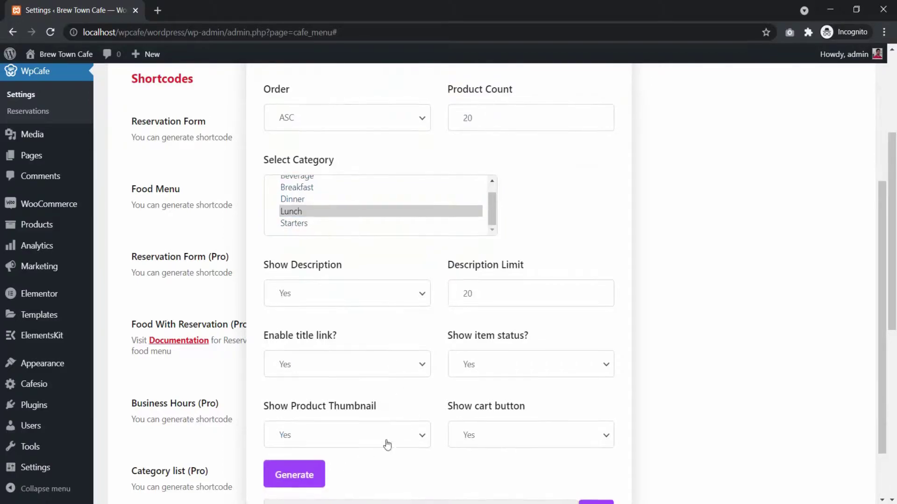
pyautogui.scroll(-3, 500, 369)
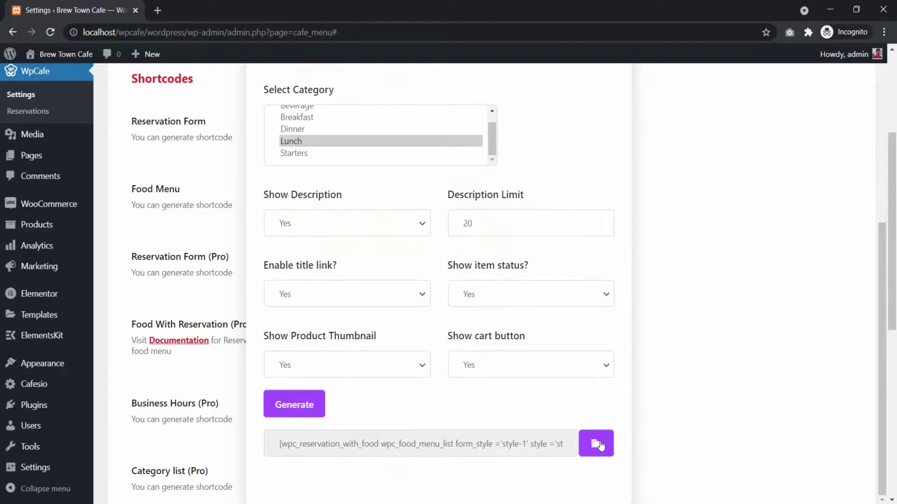
pyautogui.click(601, 446)
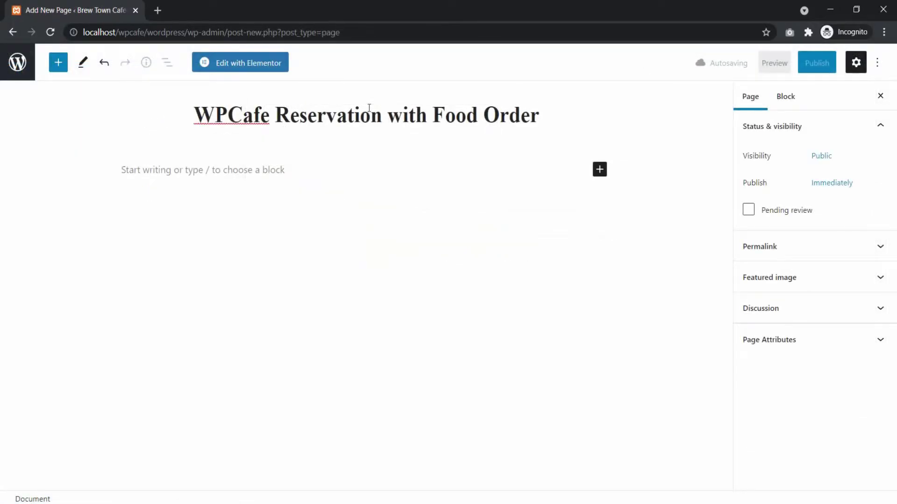
# Step: Paste the shortcode into 'WPCafe Reservation with Food Order', publish the page and view it
pyautogui.press('Return')
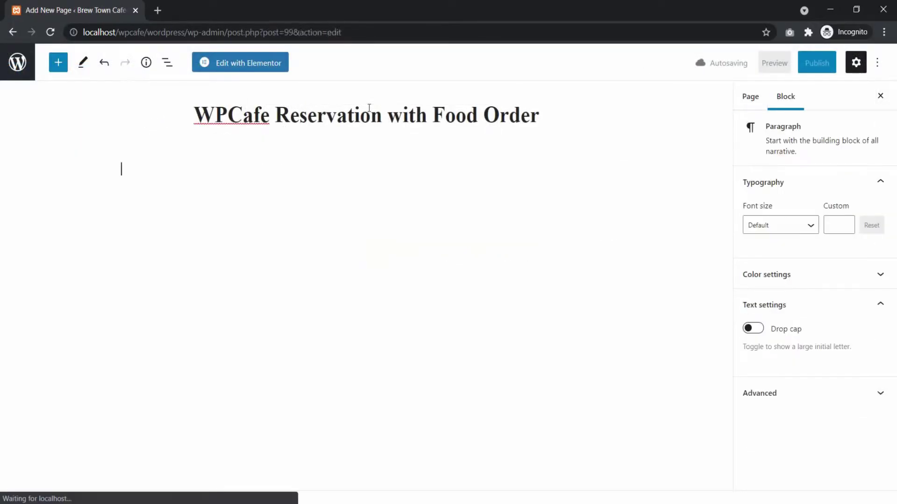
pyautogui.hotkey('ctrl', 'v')
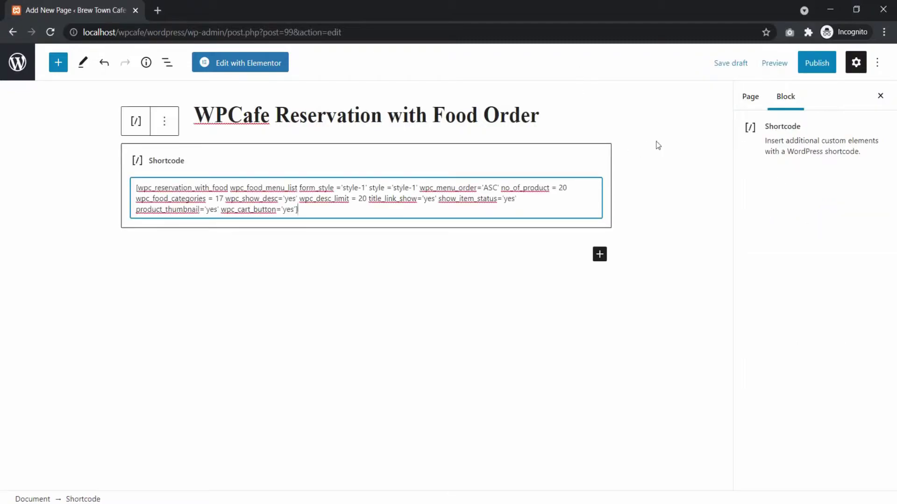
pyautogui.click(701, 120)
pyautogui.click(817, 70)
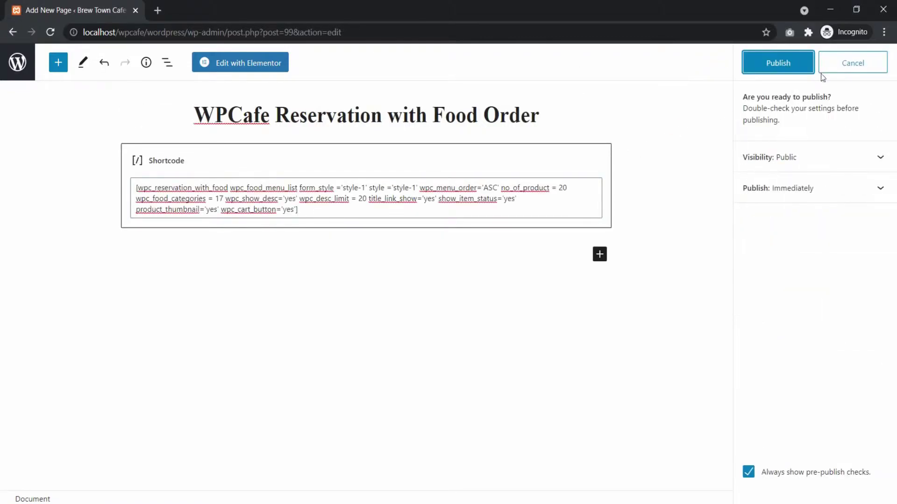
pyautogui.click(784, 75)
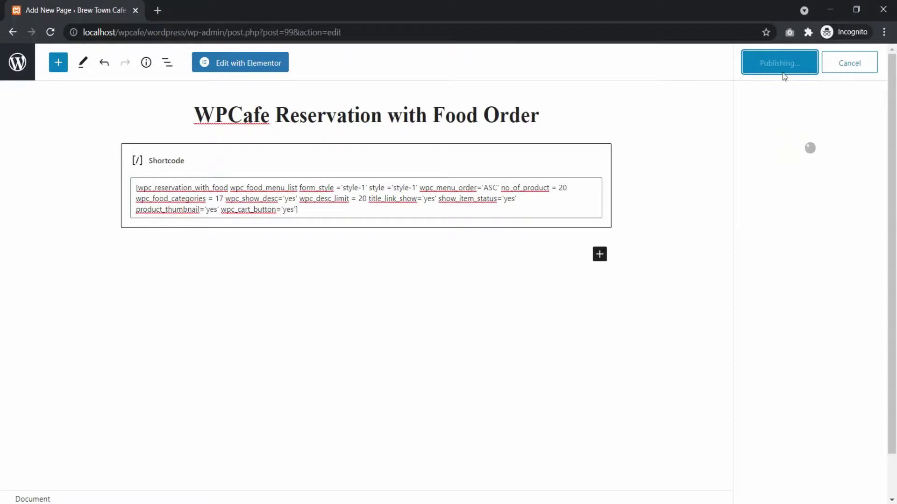
pyautogui.click(804, 214)
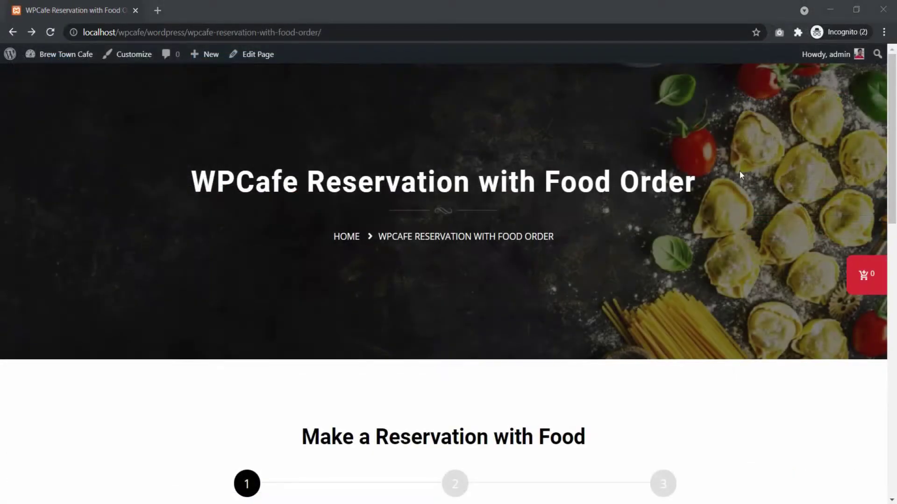
# Step: On the live form, reserve 16 June 2021 from 09:00 to 10:00, keeping 3 guests
pyautogui.scroll(-9, 739, 171)
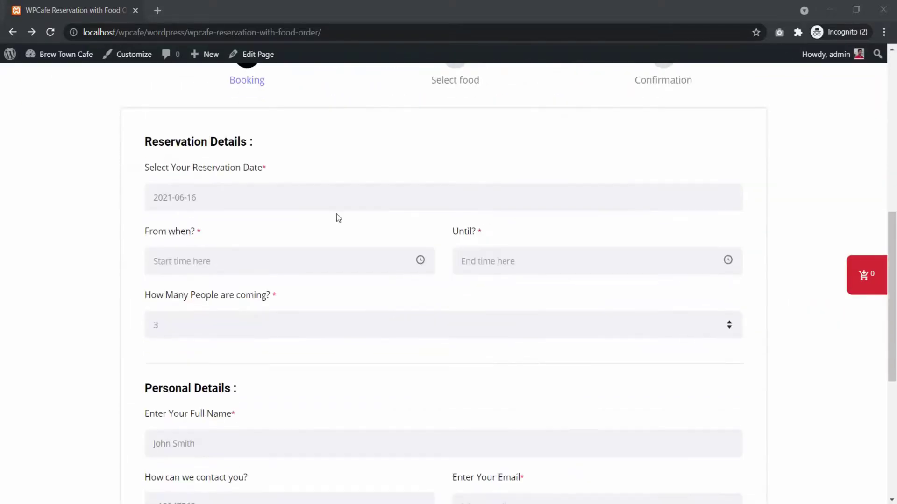
pyautogui.click(236, 205)
pyautogui.click(226, 317)
pyautogui.click(230, 303)
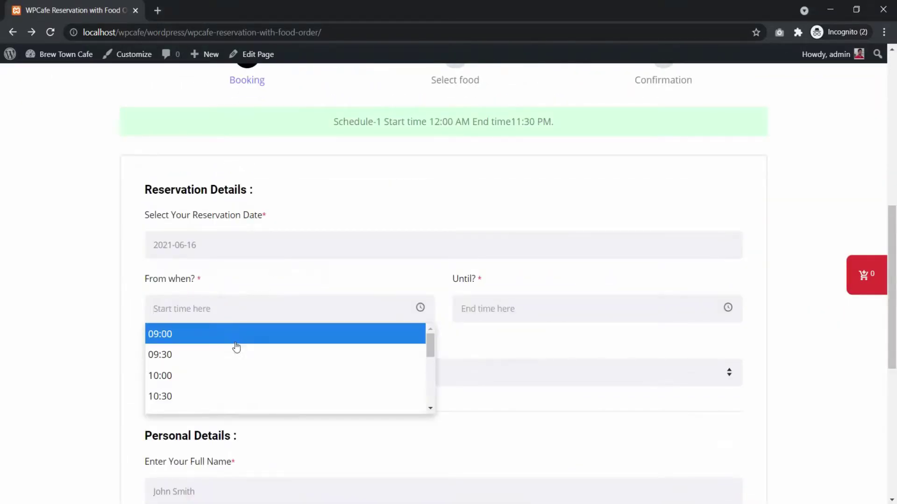
pyautogui.click(236, 338)
pyautogui.click(493, 312)
pyautogui.click(492, 374)
pyautogui.click(416, 374)
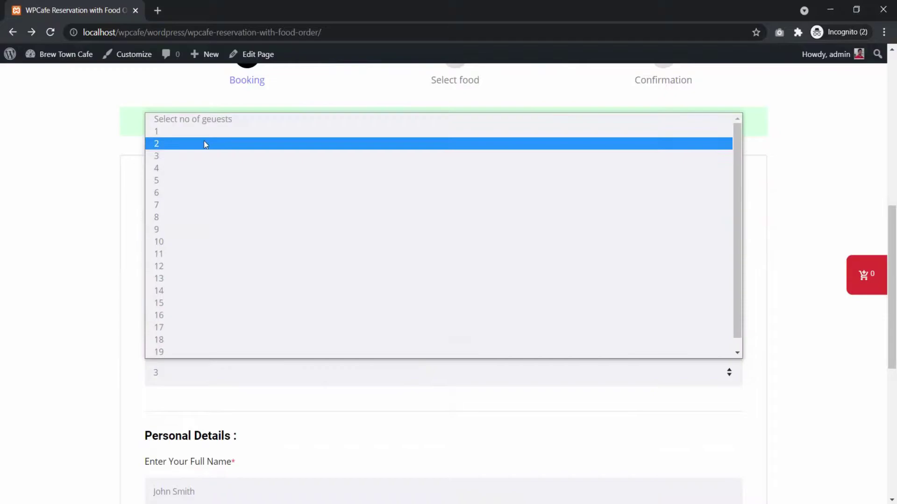
pyautogui.press('Escape')
pyautogui.scroll(-5, 268, 237)
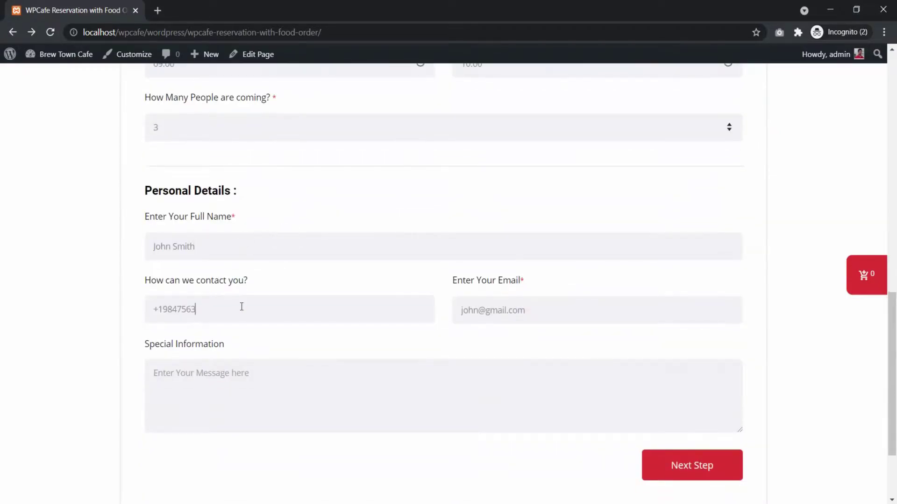
# Step: Continue to food selection and add Chicken Rice Bowl and Grilled Salmon to the cart
pyautogui.click(705, 464)
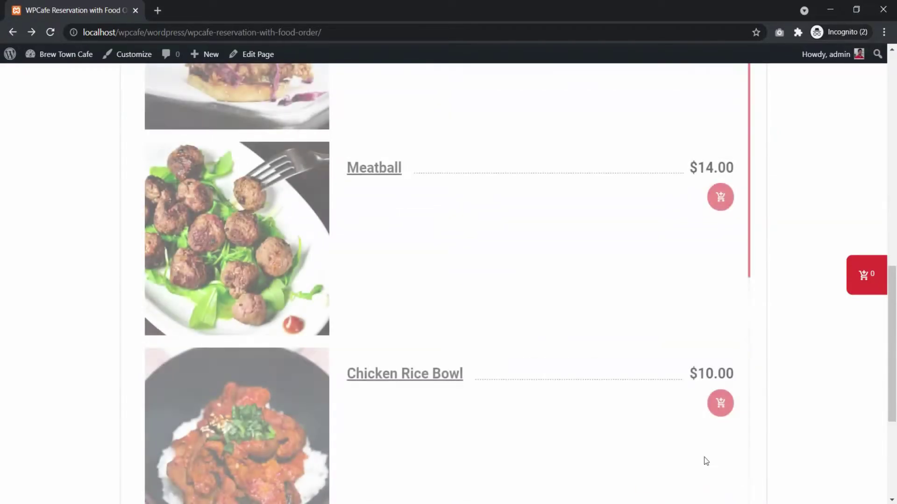
pyautogui.scroll(8, 792, 193)
pyautogui.scroll(-12, 792, 193)
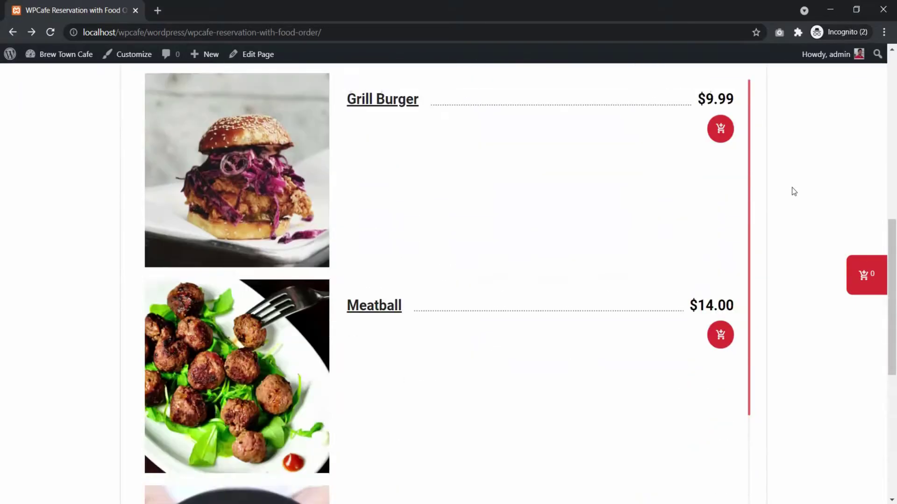
pyautogui.click(723, 225)
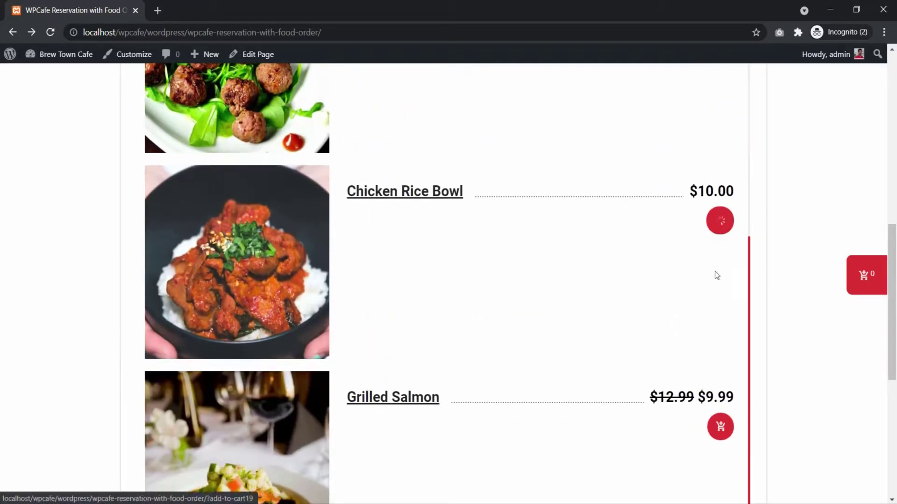
pyautogui.click(722, 428)
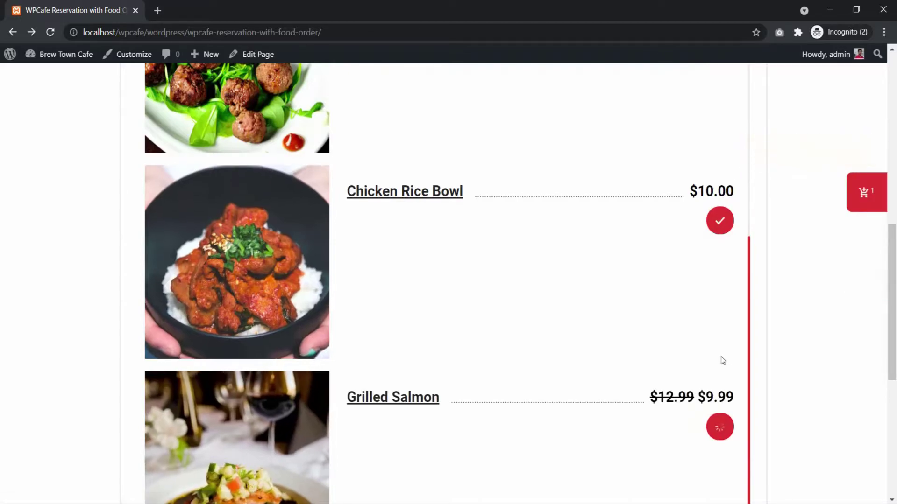
# Step: Raise Chicken Rice Bowl's quantity to 2 in the mini-cart and open the cart page
pyautogui.click(857, 161)
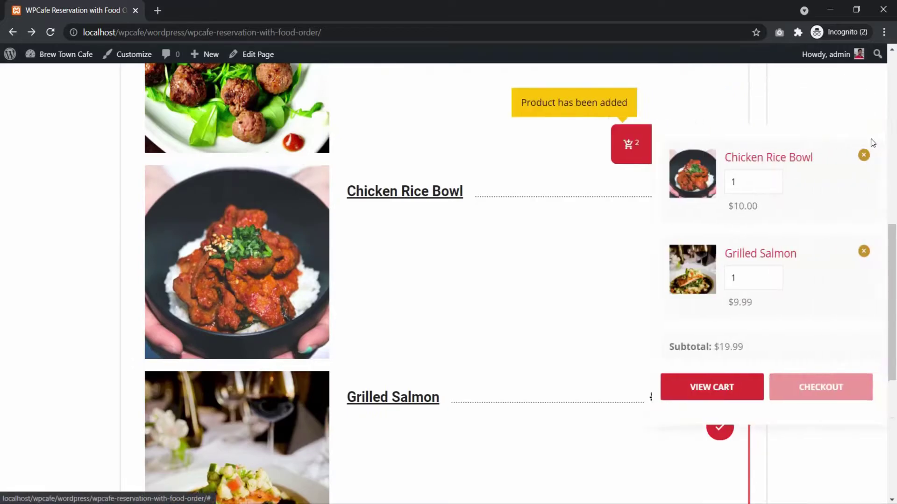
pyautogui.click(733, 183)
pyautogui.click(763, 178)
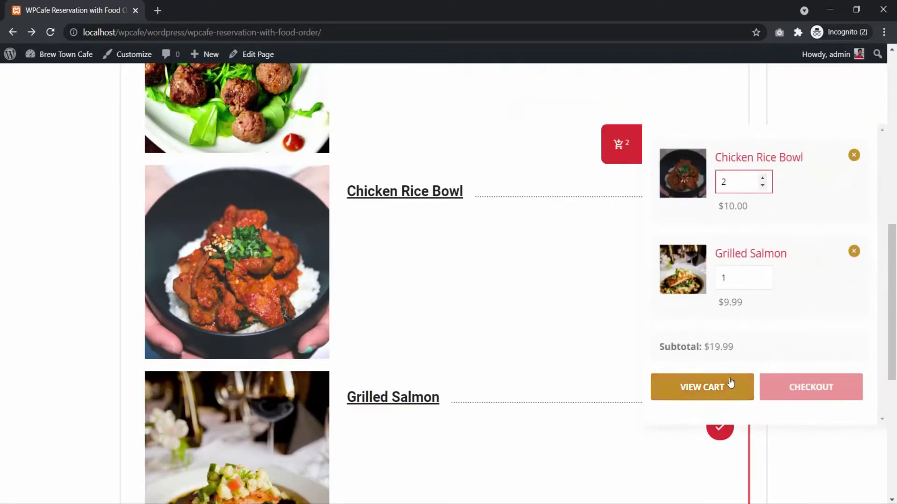
pyautogui.click(709, 391)
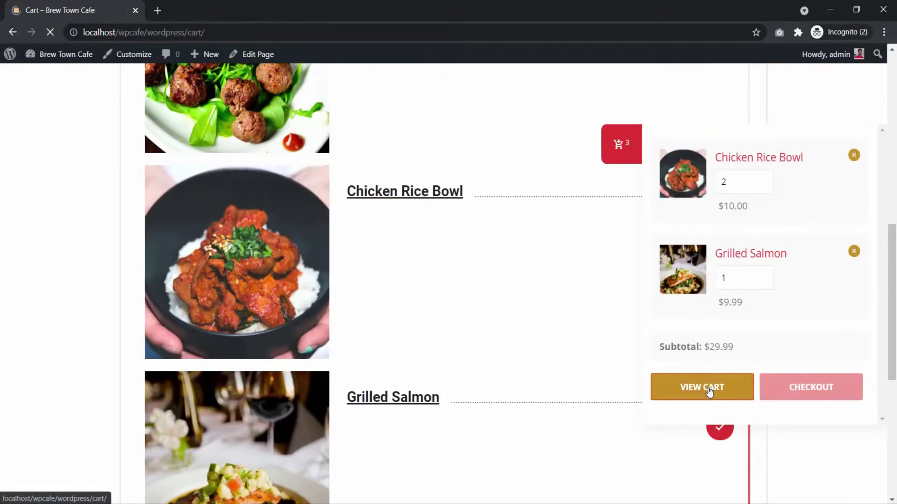
# Step: Scroll the cart past the 2021-06-16 reservation details to the $27.99 cart total
pyautogui.scroll(-8, 700, 223)
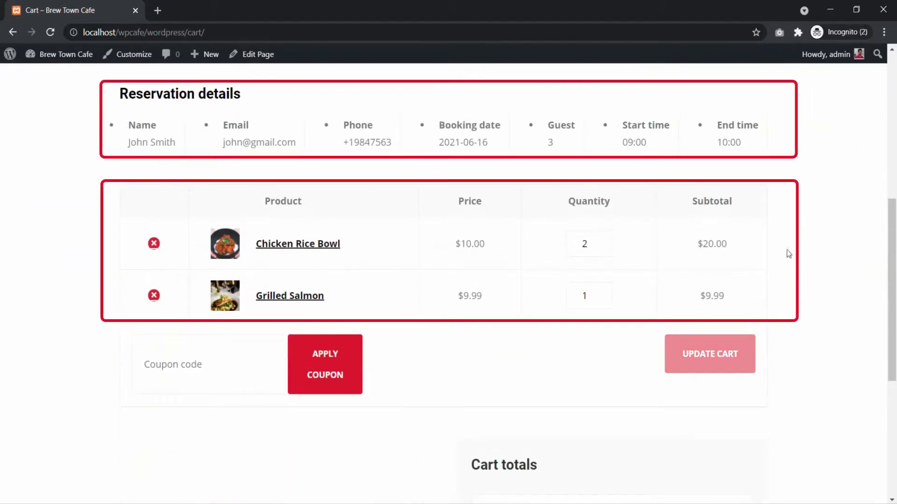
pyautogui.scroll(-6, 805, 262)
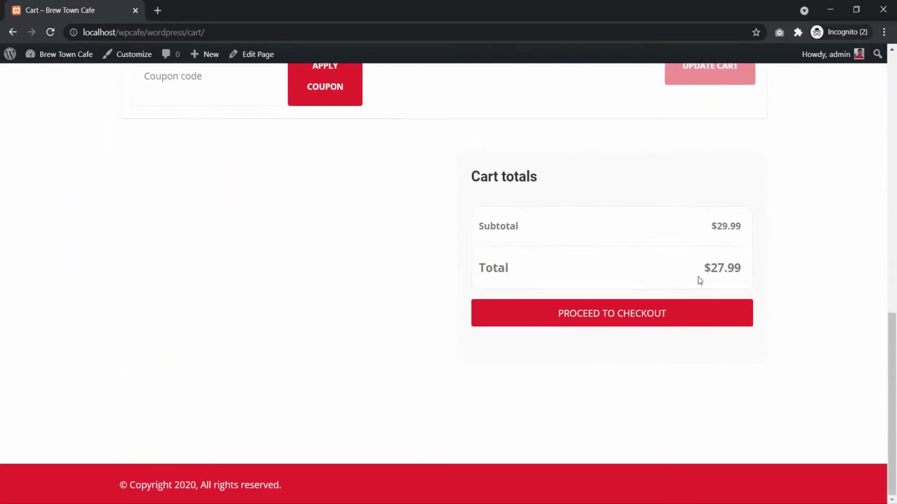
# Step: Check out with Cash on delivery and place the $27.99 order
pyautogui.click(595, 325)
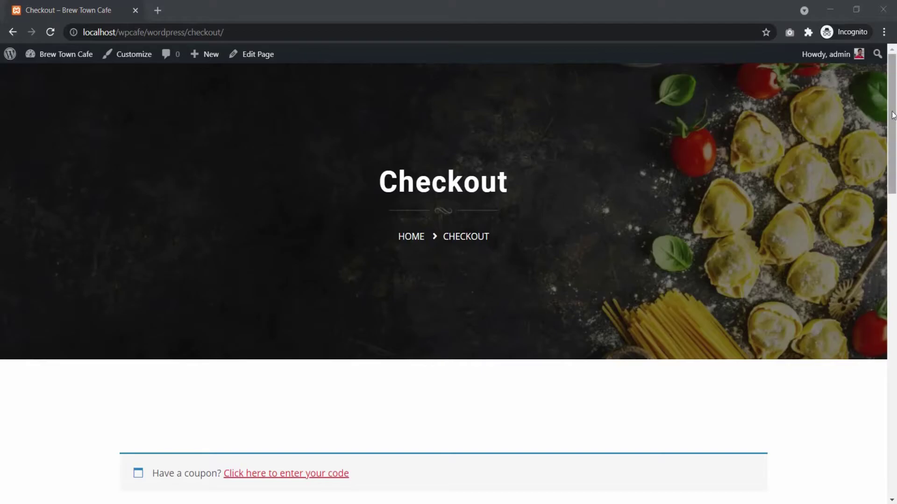
pyautogui.moveTo(893, 107); pyautogui.dragTo(894, 412)
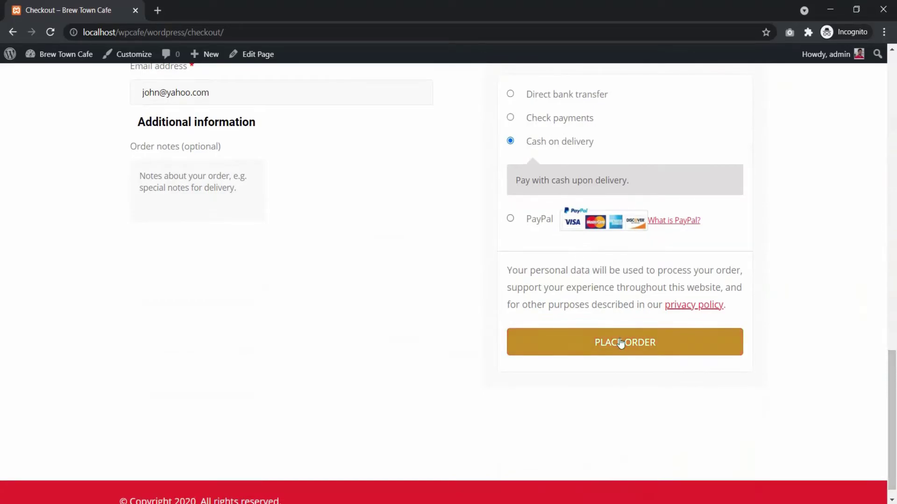
pyautogui.click(620, 343)
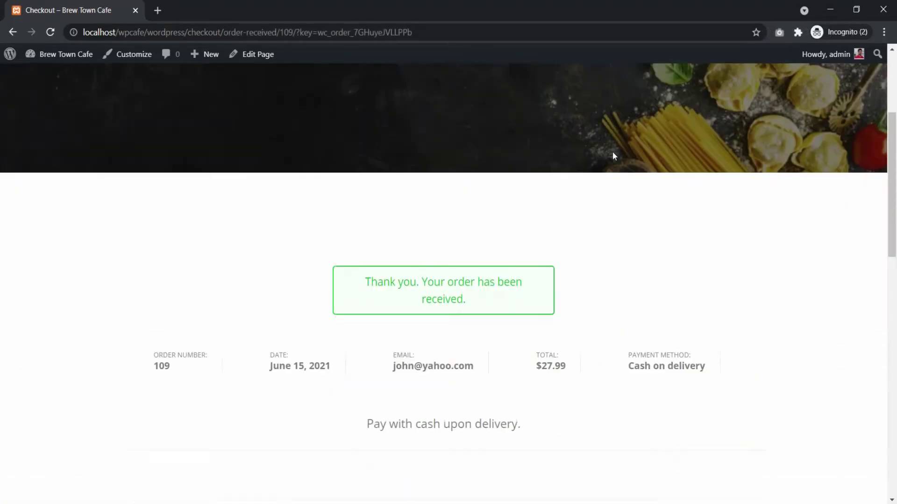
pyautogui.scroll(-1, 614, 156)
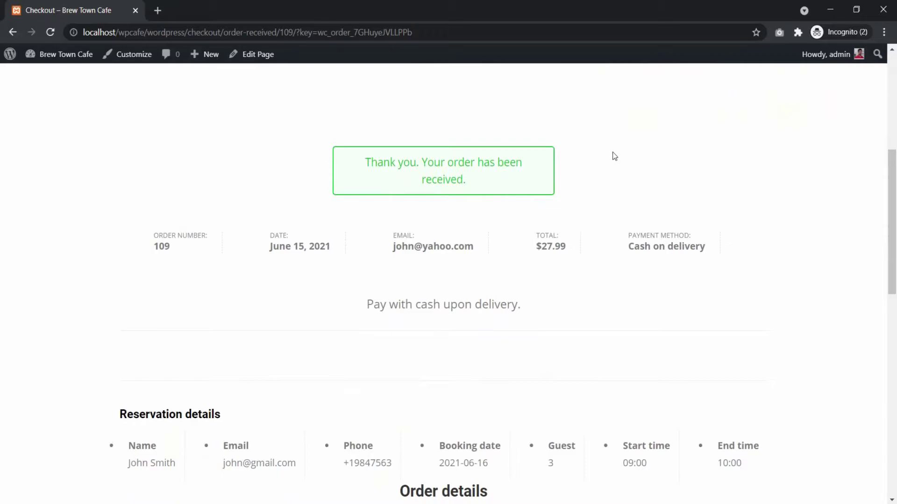
pyautogui.scroll(-6, 614, 156)
pyautogui.scroll(1, 609, 164)
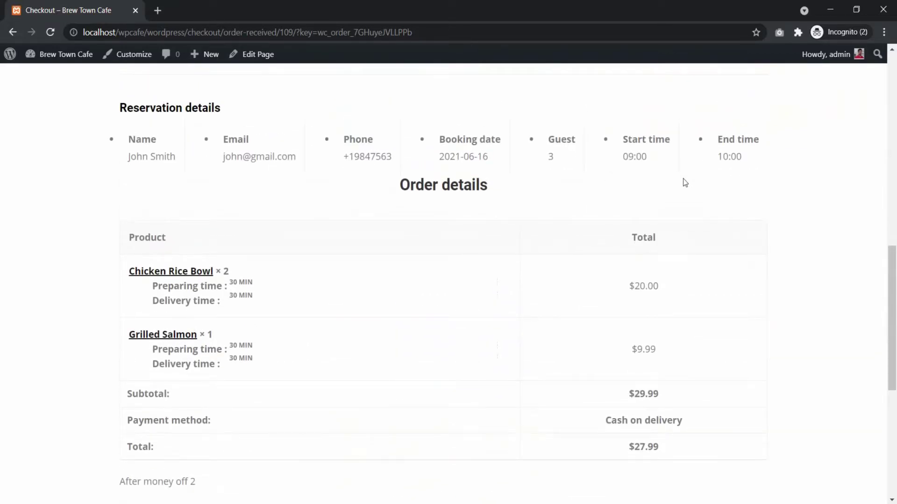
pyautogui.scroll(-5, 685, 182)
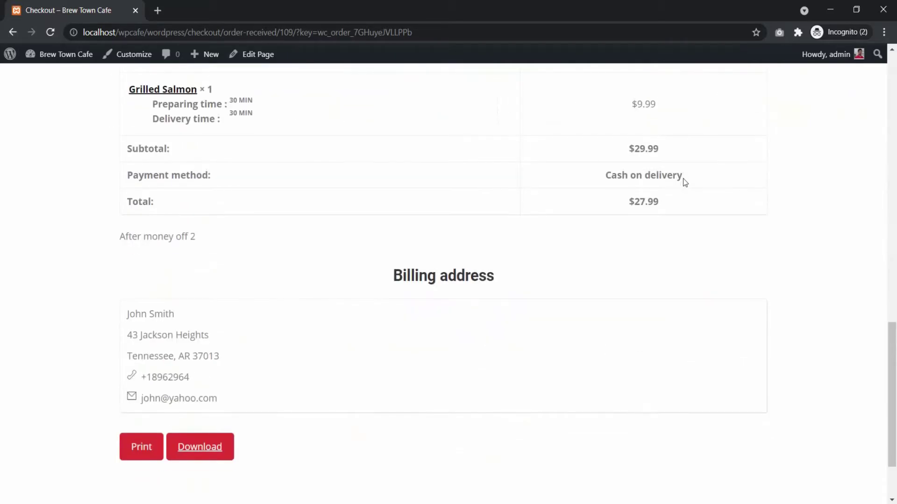
pyautogui.scroll(-2, 683, 179)
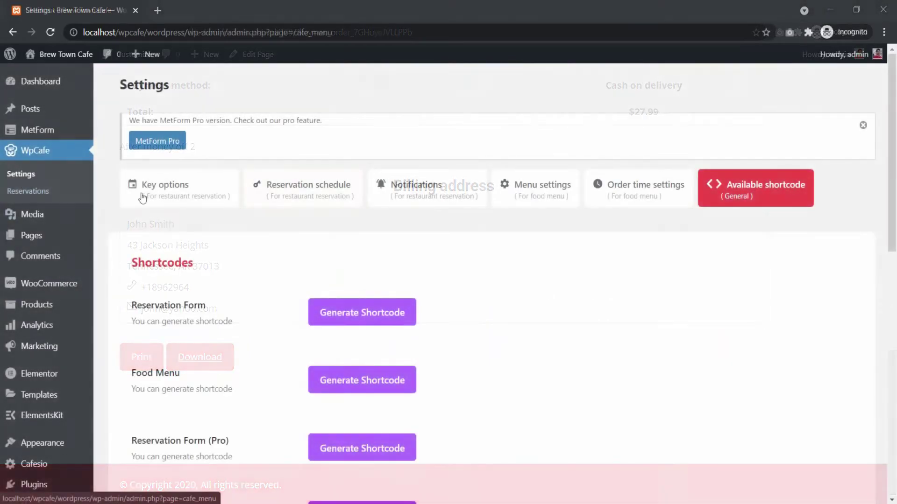
# Step: Open WpCafe Reservations and review the pending 2021-06-16 reservation's details
pyautogui.click(150, 199)
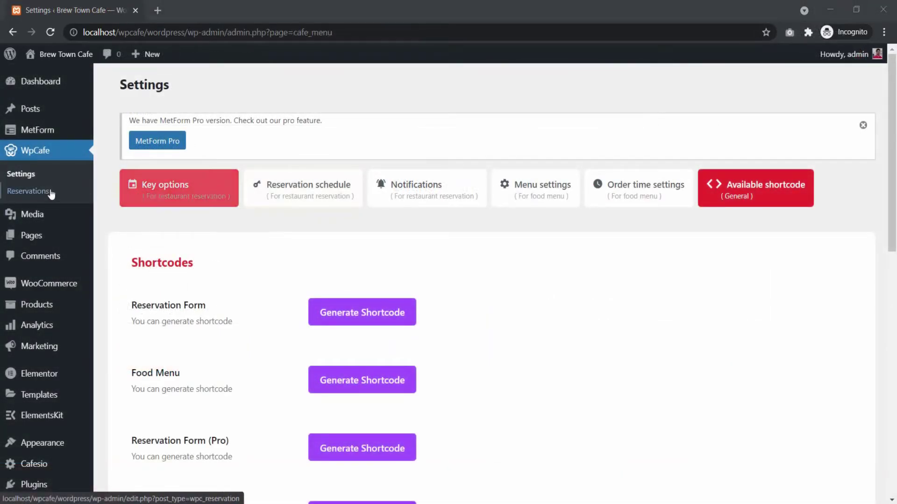
pyautogui.click(28, 191)
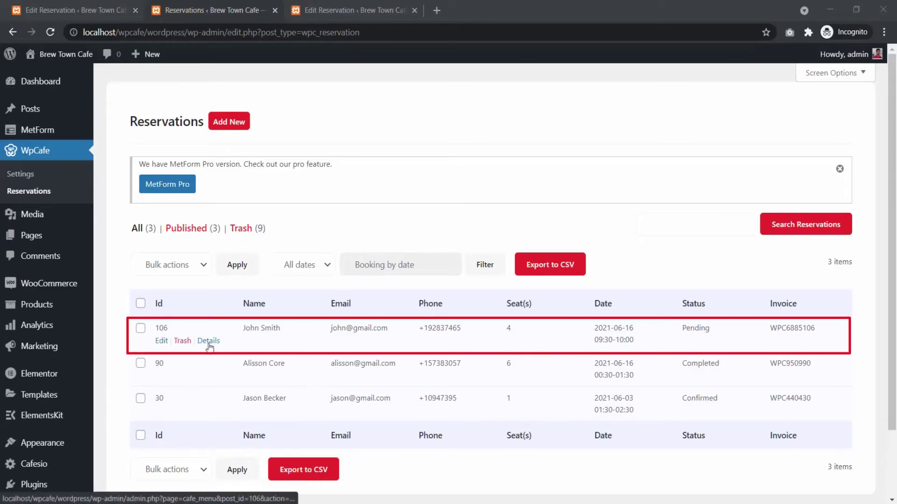
pyautogui.click(209, 344)
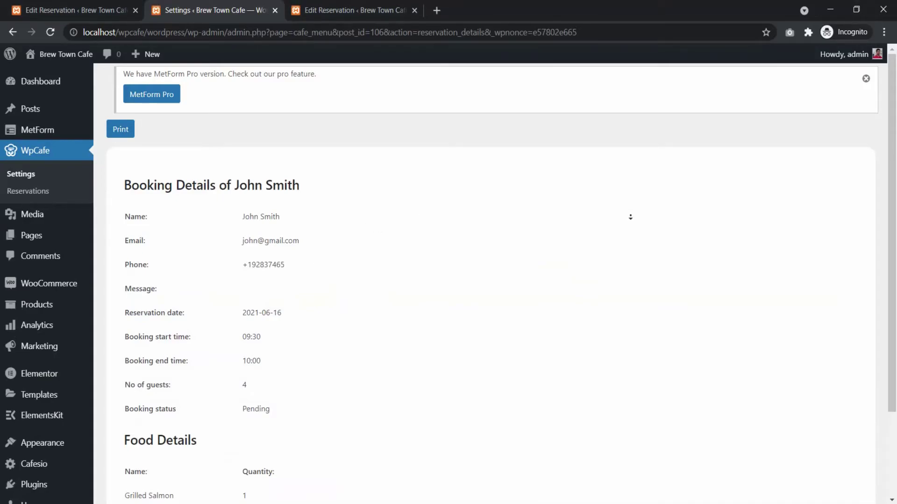
pyautogui.scroll(-3, 627, 251)
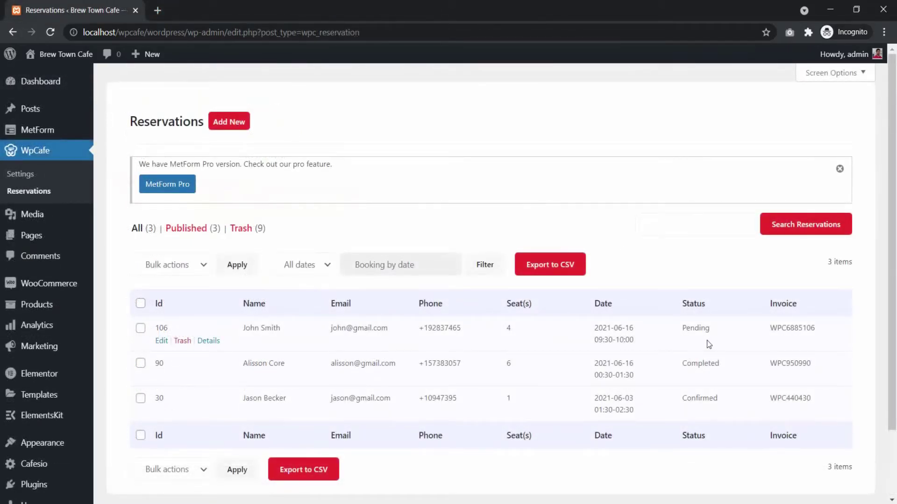
# Step: Edit the pending reservation, keep its guest count at 4, and reach its Food Menu Order Details link
pyautogui.click(162, 343)
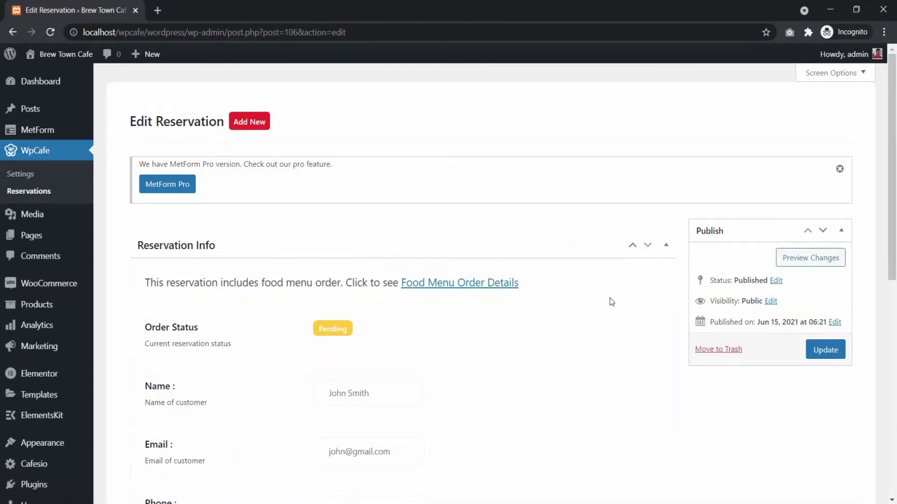
pyautogui.scroll(-4, 610, 299)
pyautogui.scroll(-5, 610, 299)
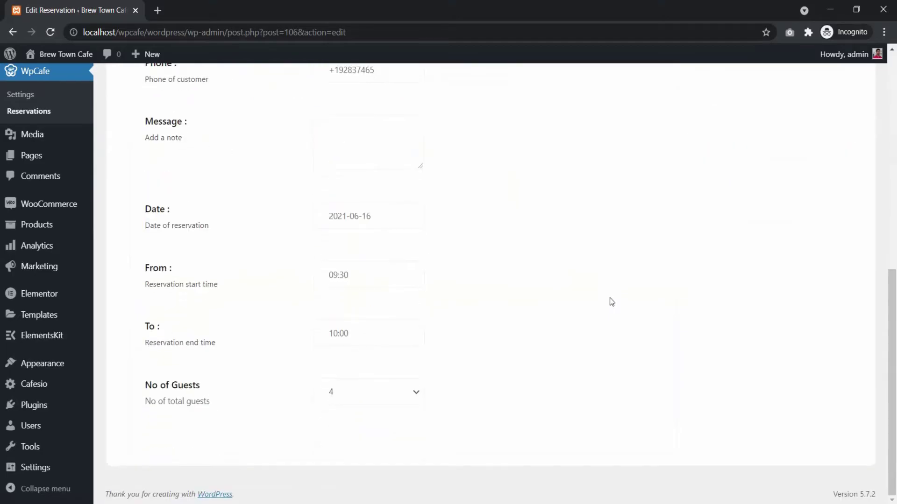
pyautogui.click(394, 401)
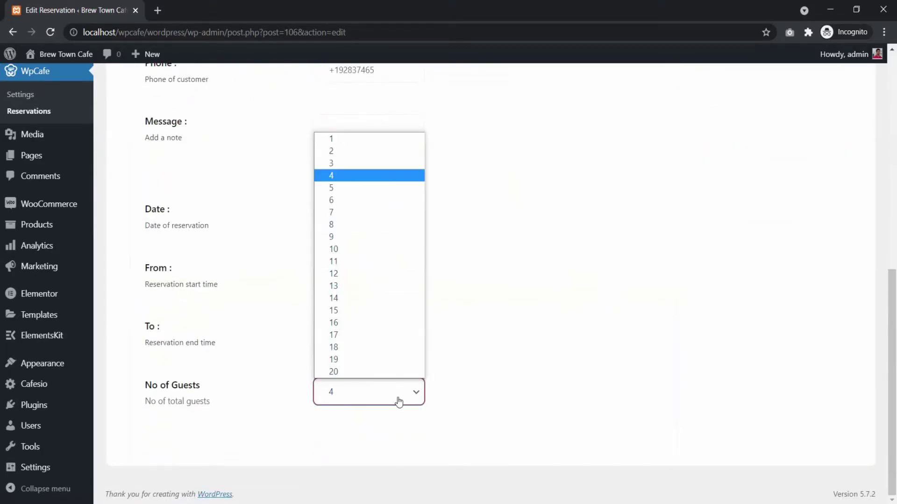
pyautogui.click(398, 402)
pyautogui.scroll(8, 525, 266)
pyautogui.scroll(2, 525, 266)
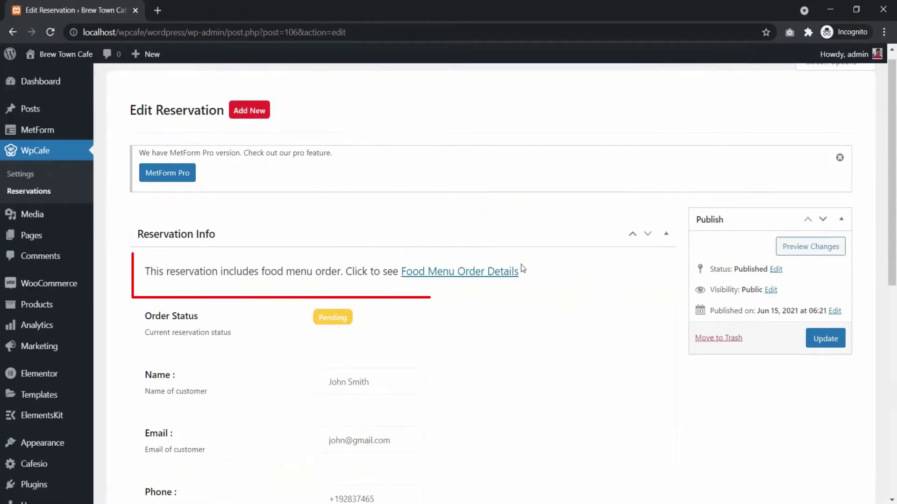
# Step: Open linked order #107 and update its reservation details so it lists Chicken Rice Bowl × 2 for $20.00
pyautogui.click(442, 275)
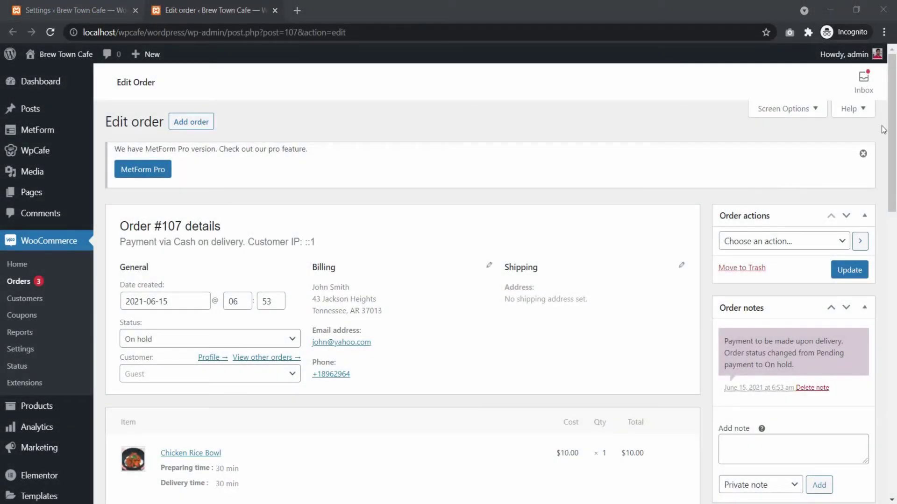
pyautogui.moveTo(890, 127); pyautogui.dragTo(893, 243)
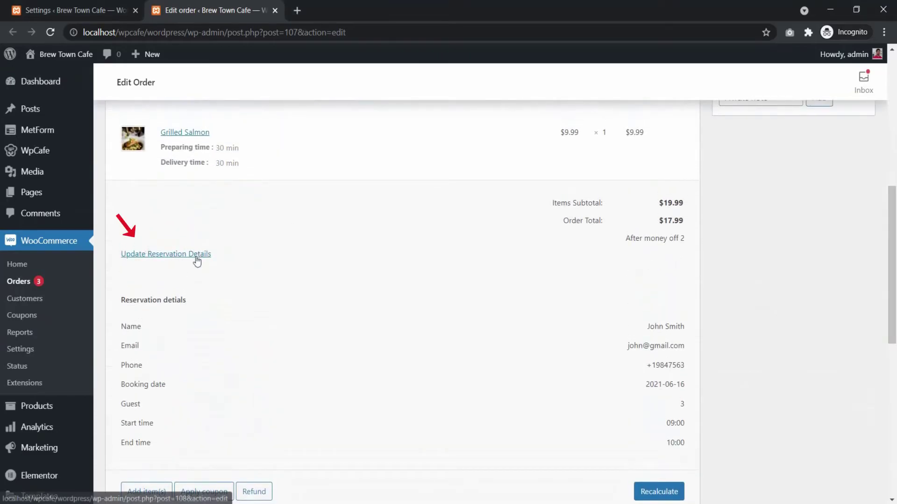
pyautogui.click(192, 255)
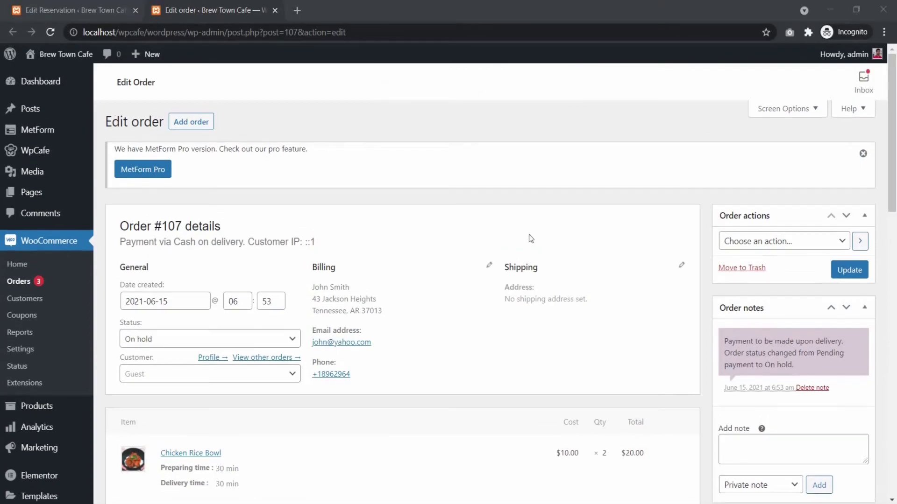
# Step: Set the order #107 status to Completed
pyautogui.click(285, 339)
pyautogui.scroll(-1, 294, 383)
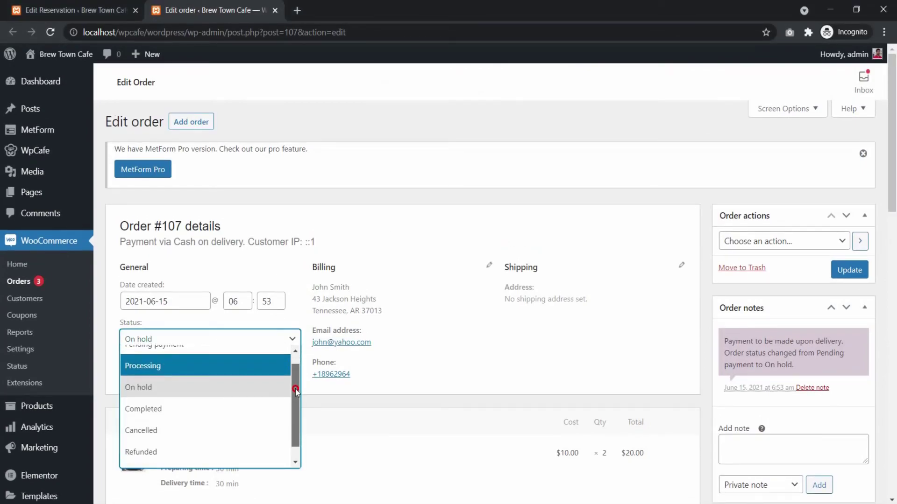
pyautogui.moveTo(295, 391); pyautogui.dragTo(295, 411)
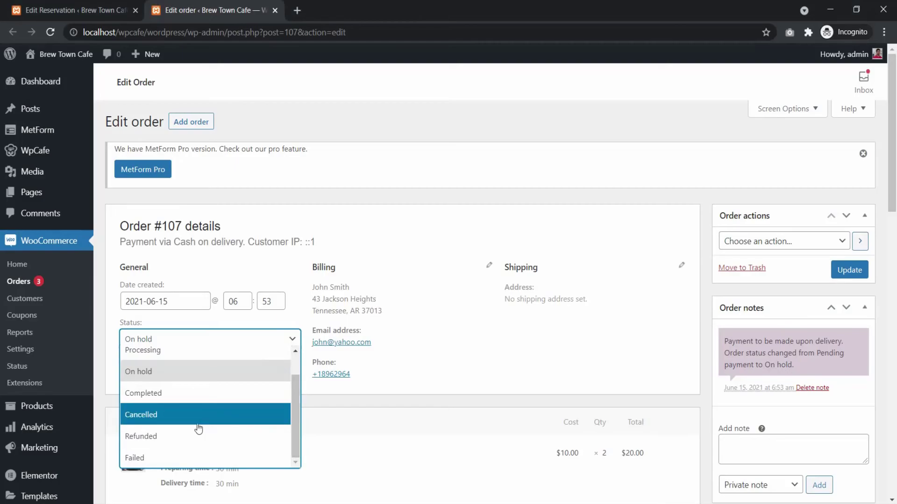
pyautogui.click(174, 392)
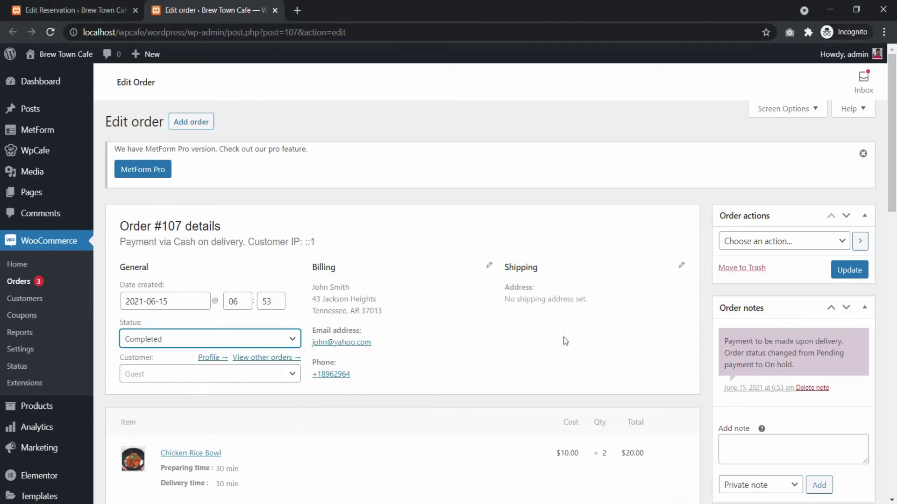
# Step: Change the Chicken Rice Bowl quantity to 3 and save the order items, making the total $39.99
pyautogui.scroll(-5, 622, 306)
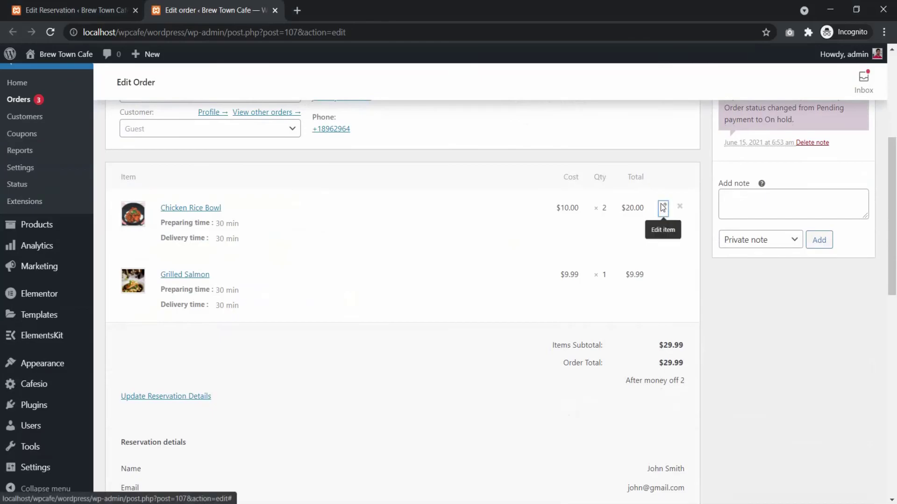
pyautogui.click(663, 207)
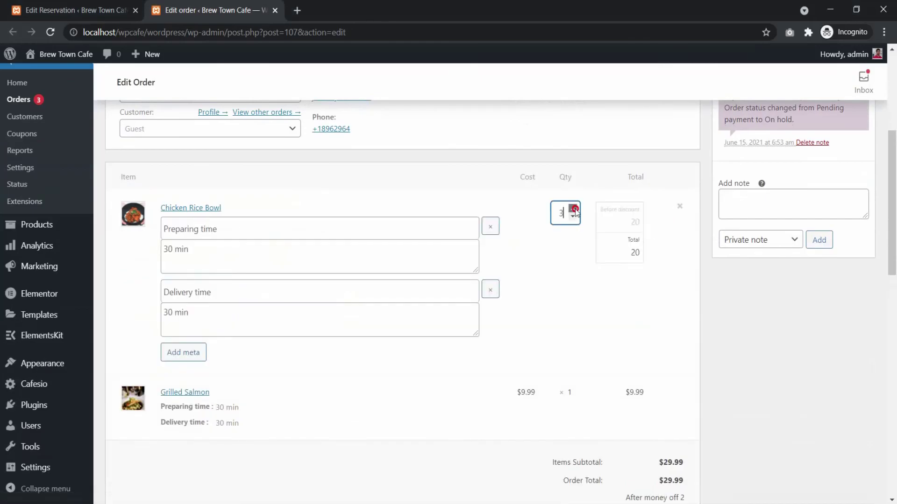
pyautogui.click(710, 290)
pyautogui.scroll(-8, 674, 238)
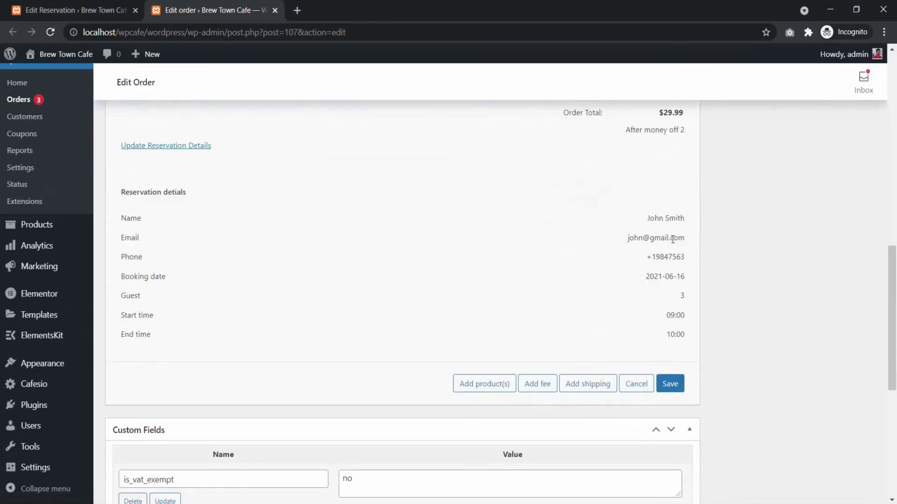
pyautogui.click(673, 385)
pyautogui.scroll(4, 673, 385)
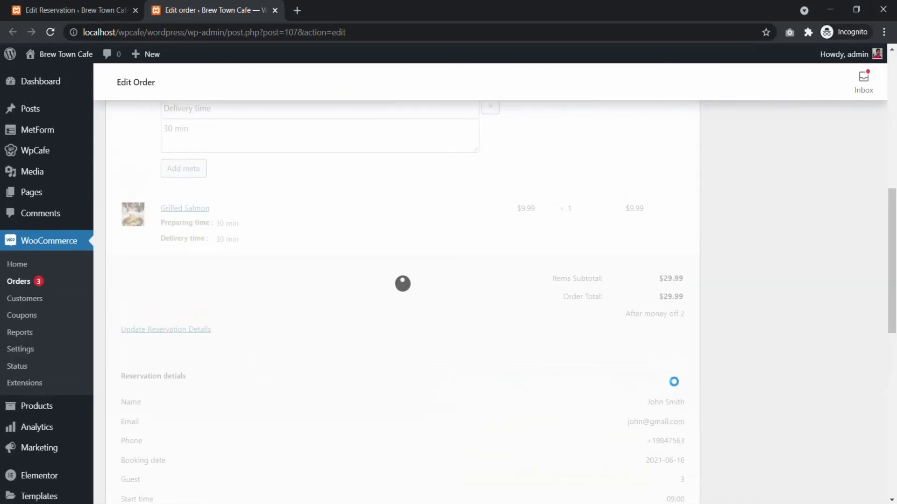